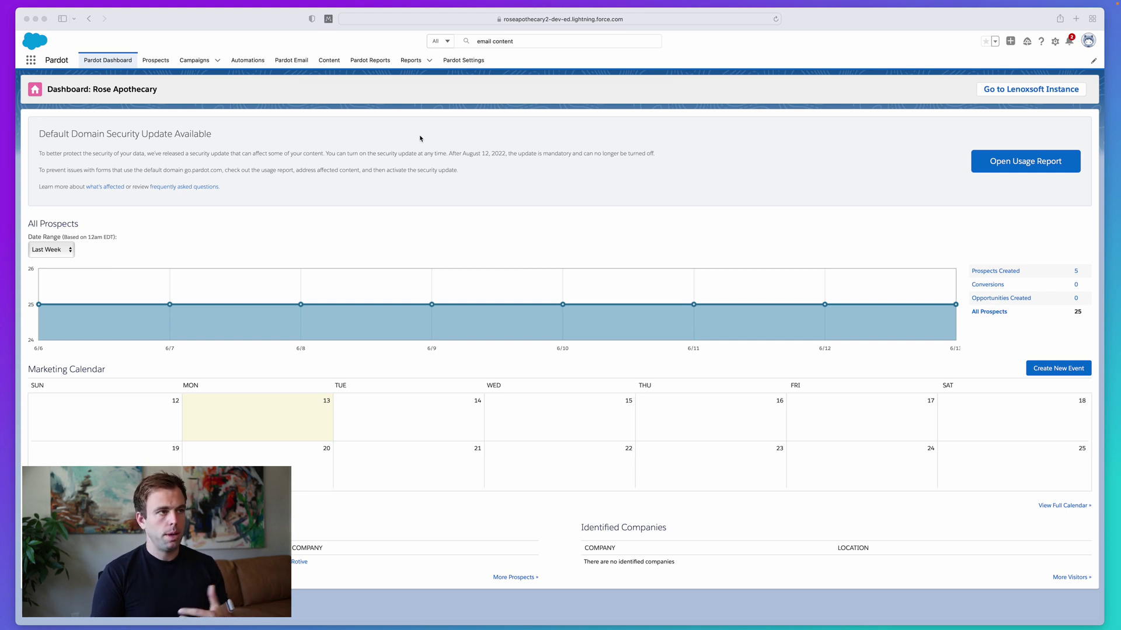
- Open the Standard Form from Content in edit mode and go to its Completion Actions step
click(331, 62)
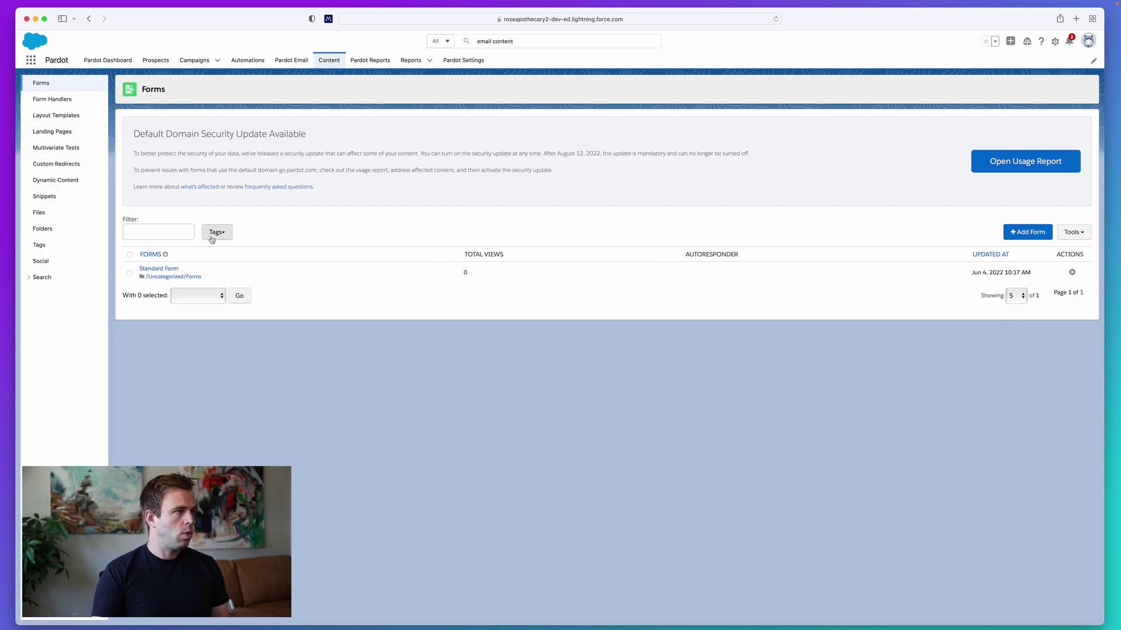
click(168, 269)
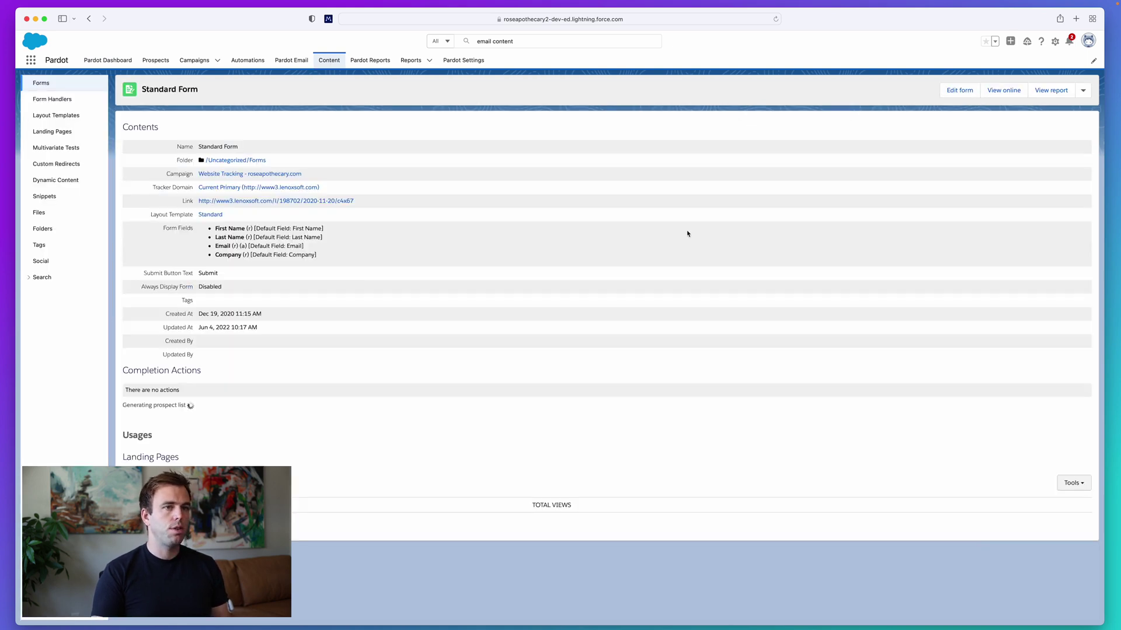
click(960, 90)
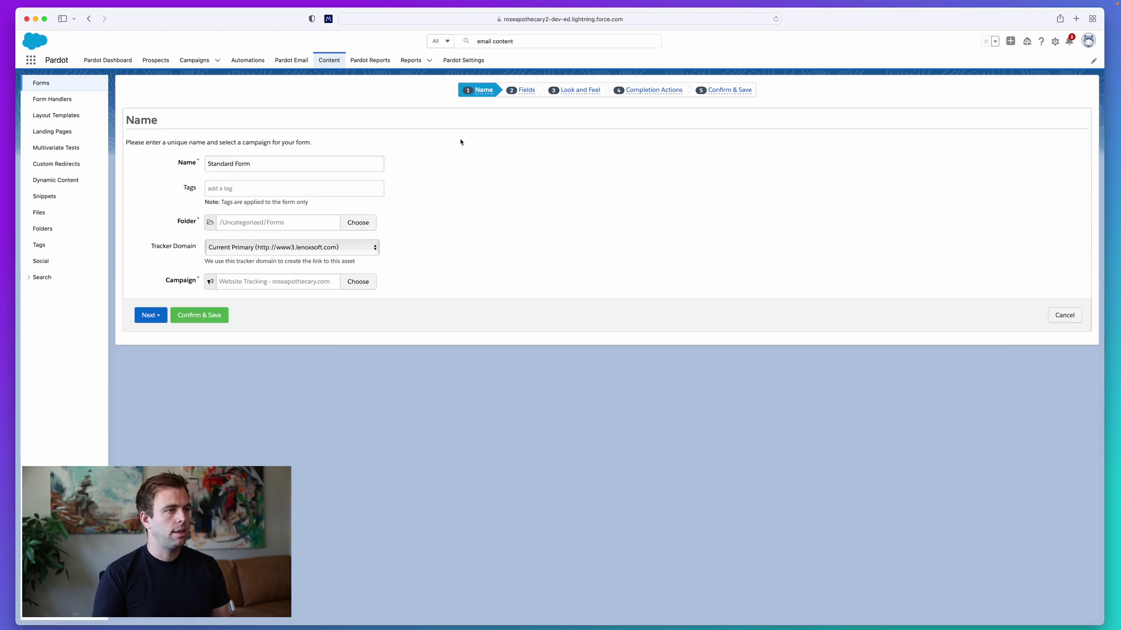
click(652, 92)
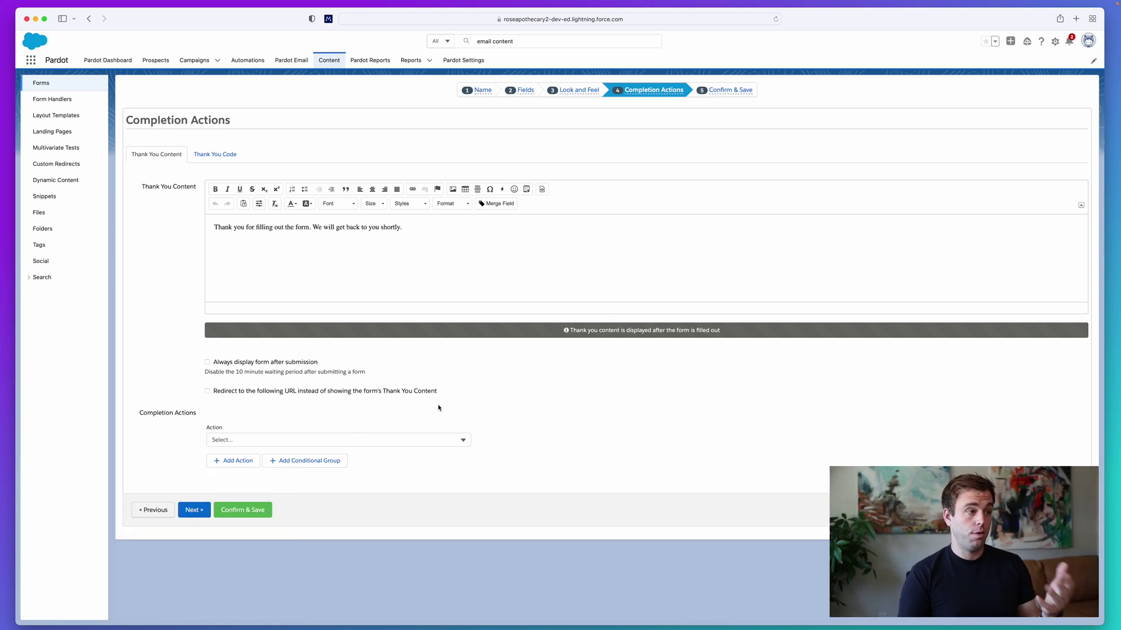
- Add a conditional group to the completion actions and turn off redirecting to a URL
click(397, 442)
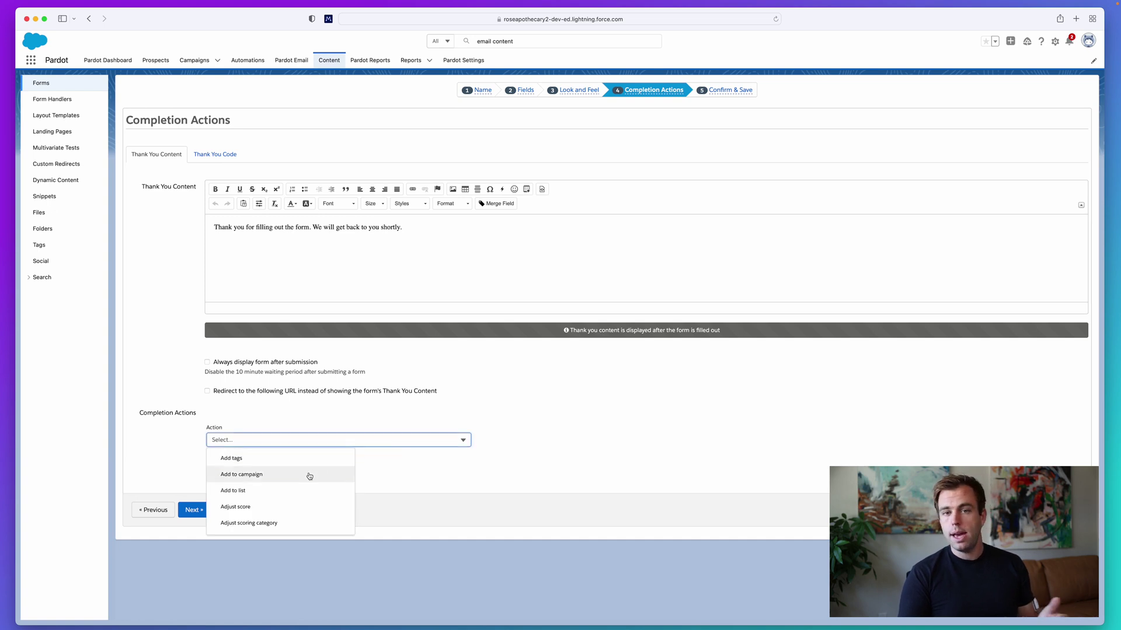
scroll(303, 493, down, 2)
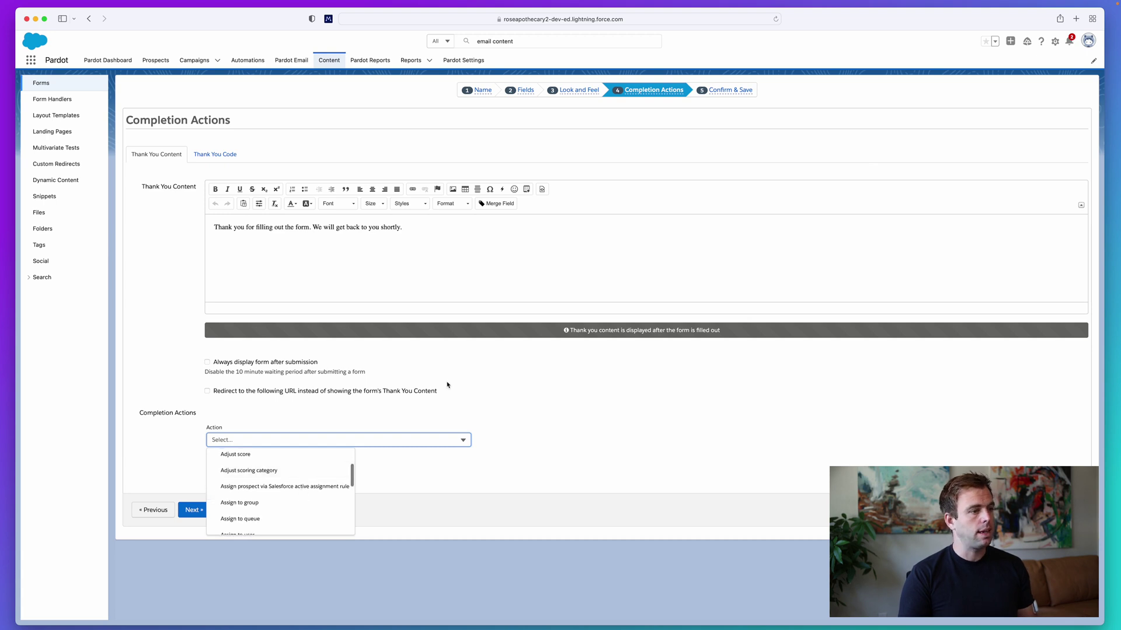
click(483, 391)
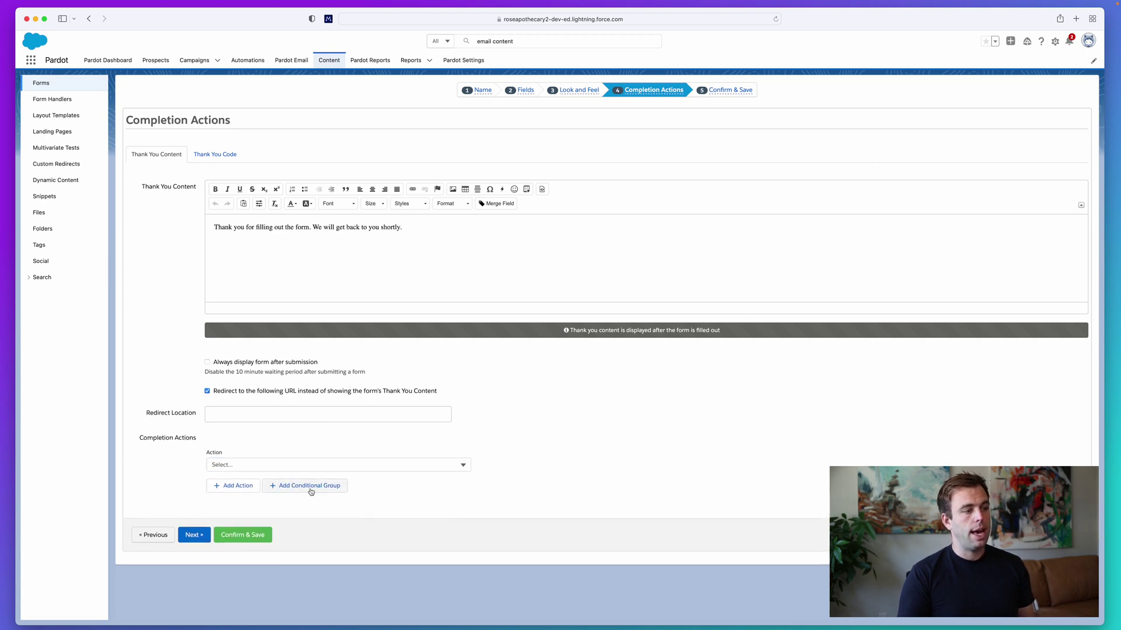
click(310, 487)
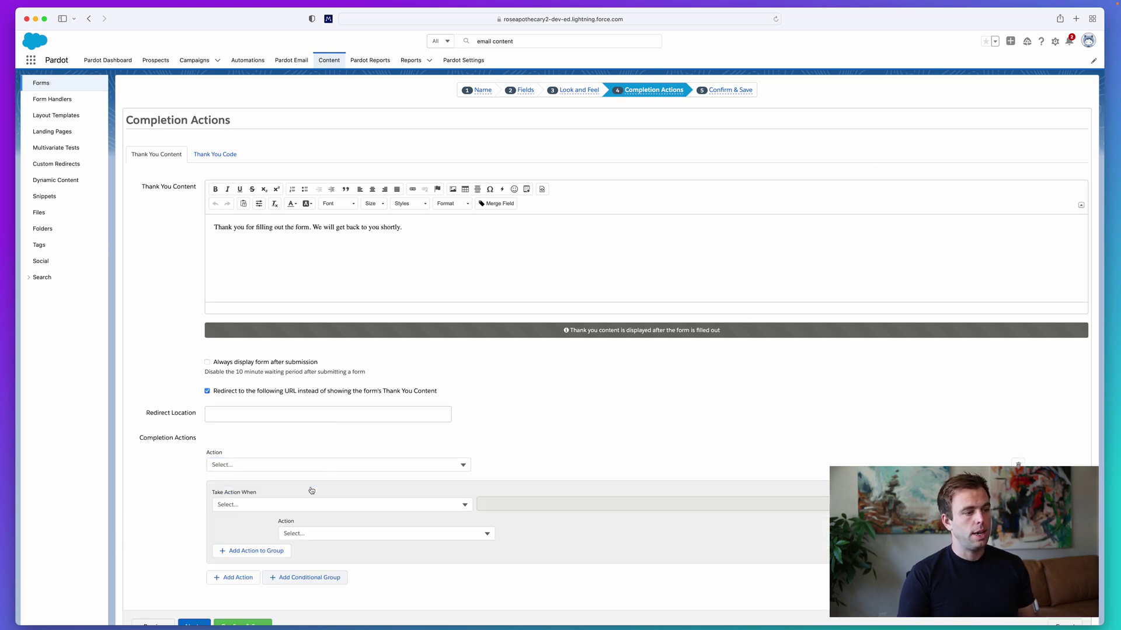
scroll(535, 445, down, 2)
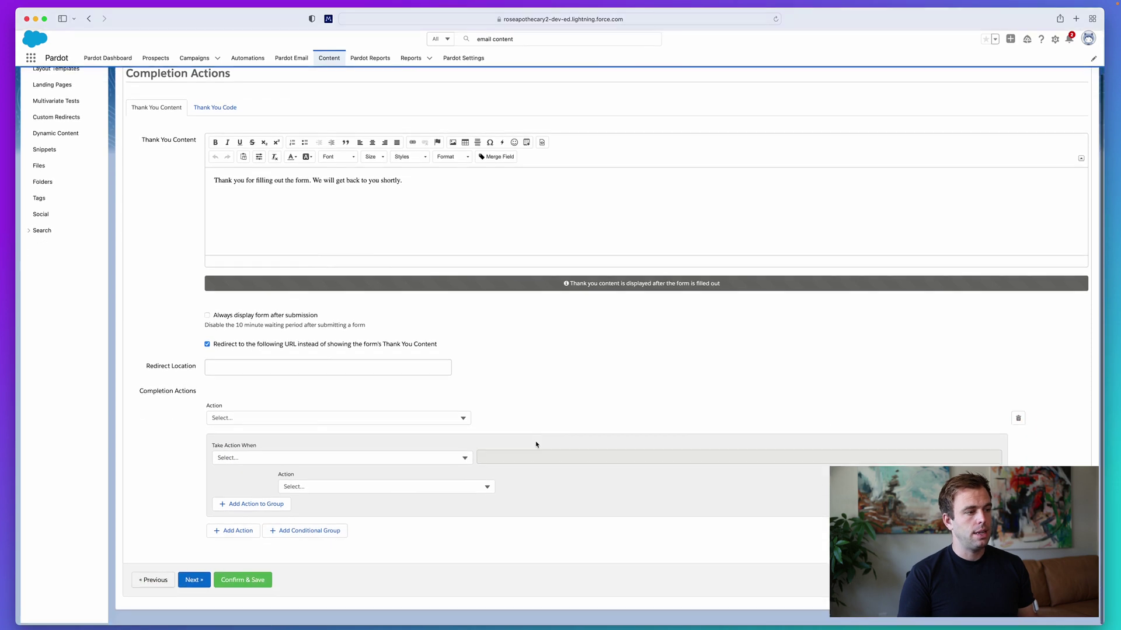
click(207, 344)
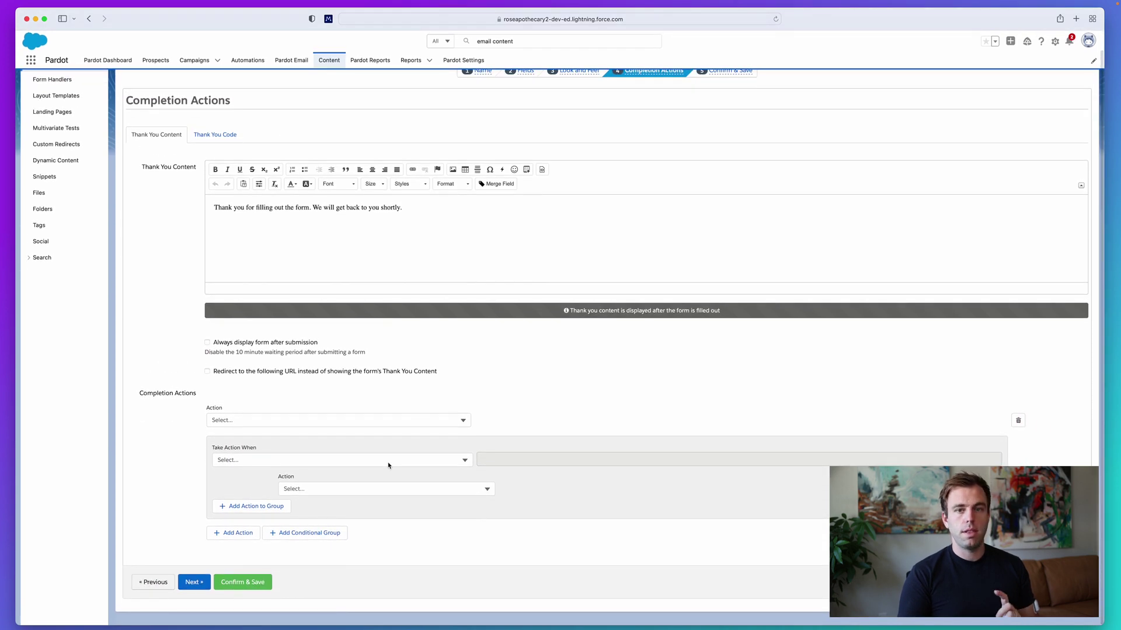
- Set the group's condition to Prospect Grade is greater than B
click(368, 461)
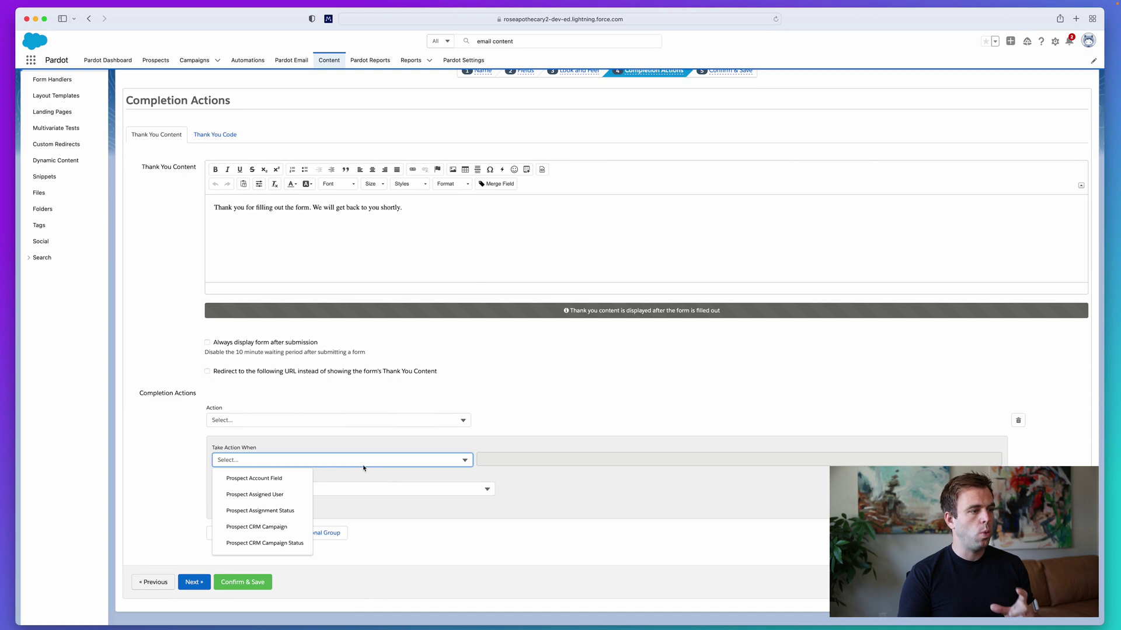
scroll(263, 526, up, 1)
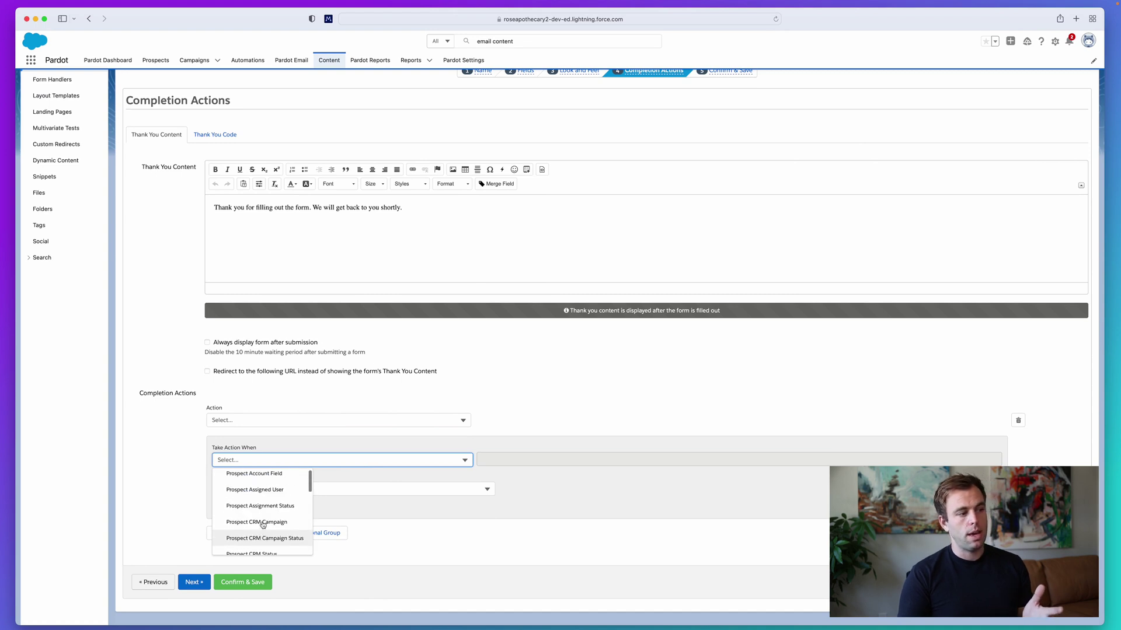
scroll(263, 541, down, 4)
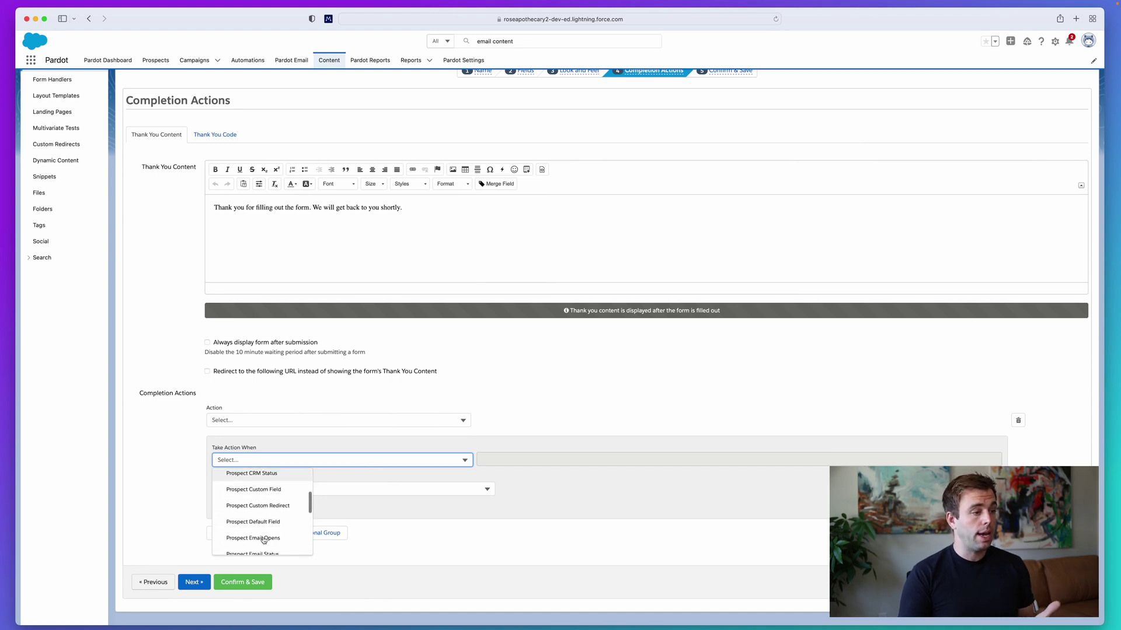
scroll(264, 541, down, 2)
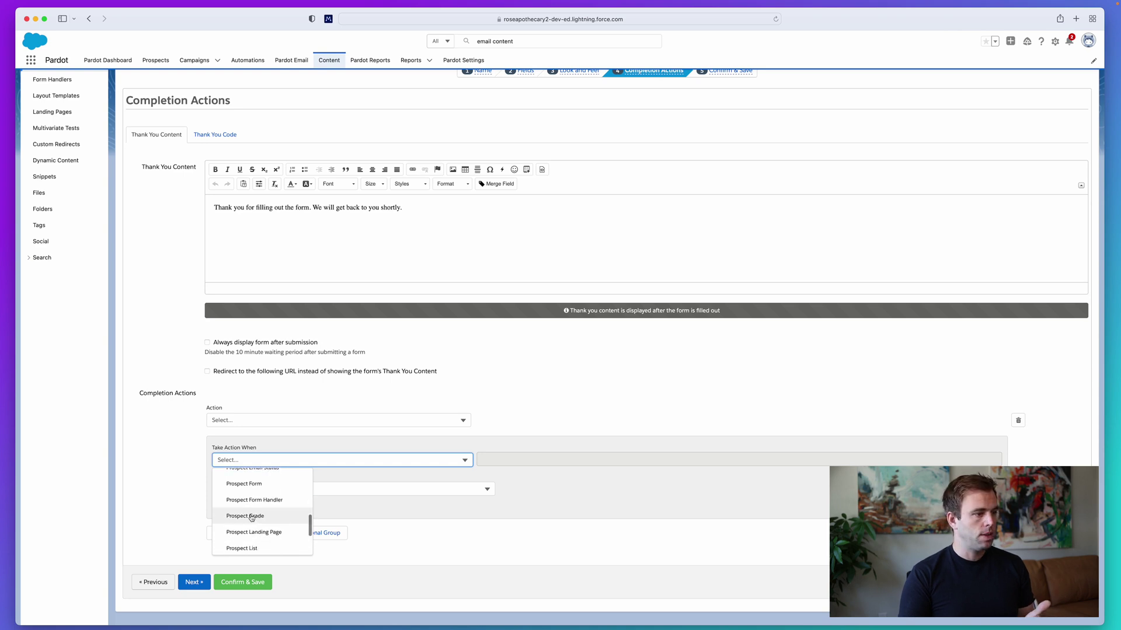
click(270, 517)
click(661, 460)
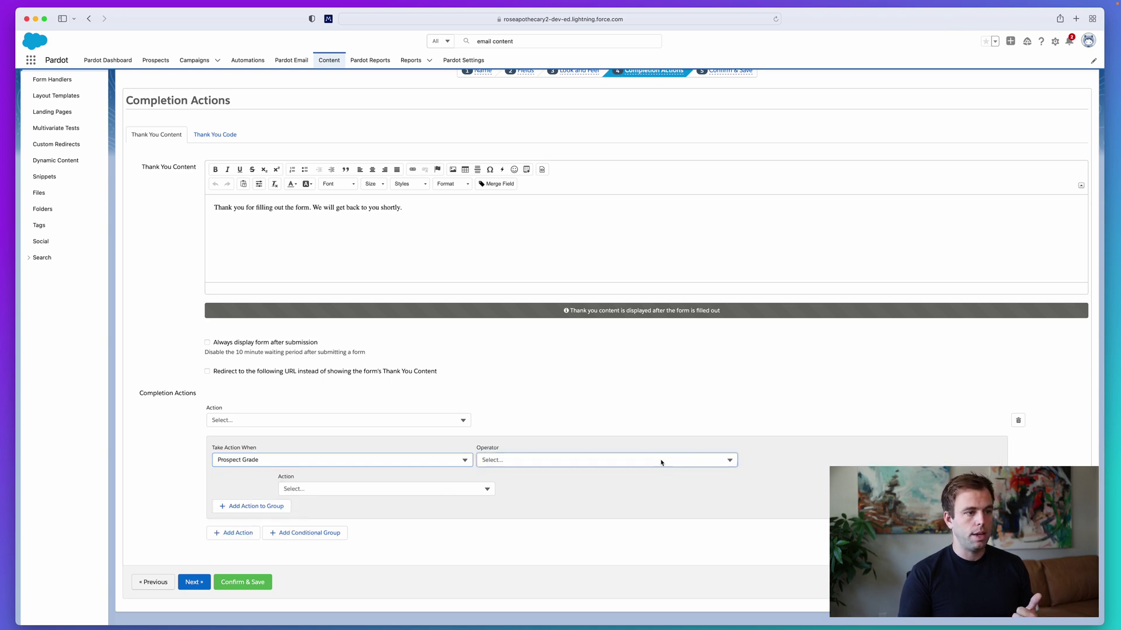
click(532, 481)
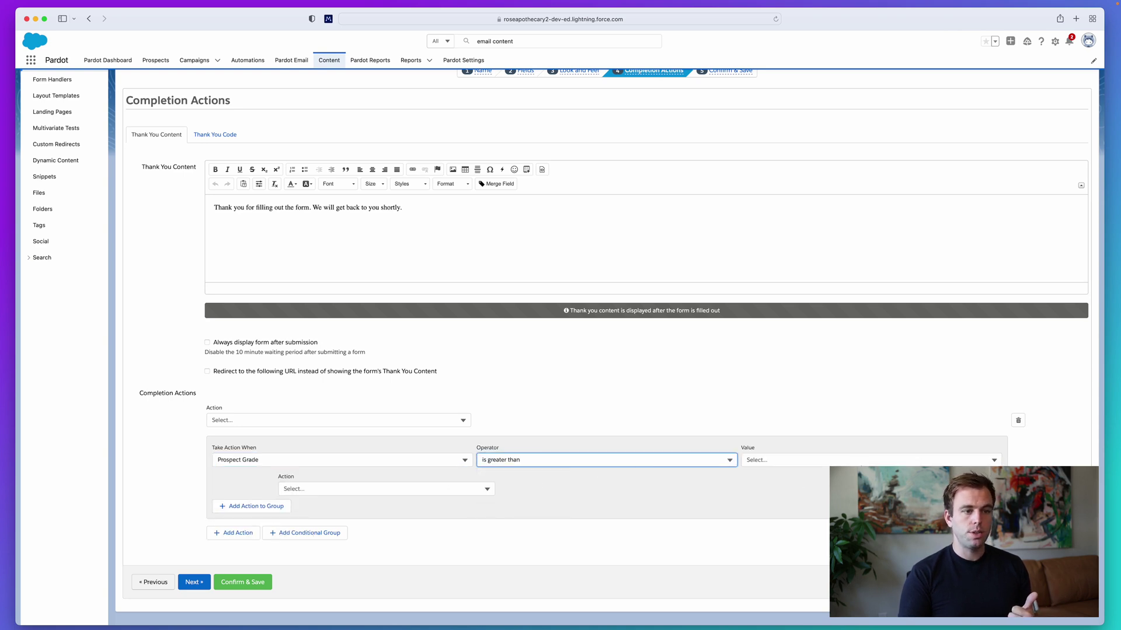
click(800, 460)
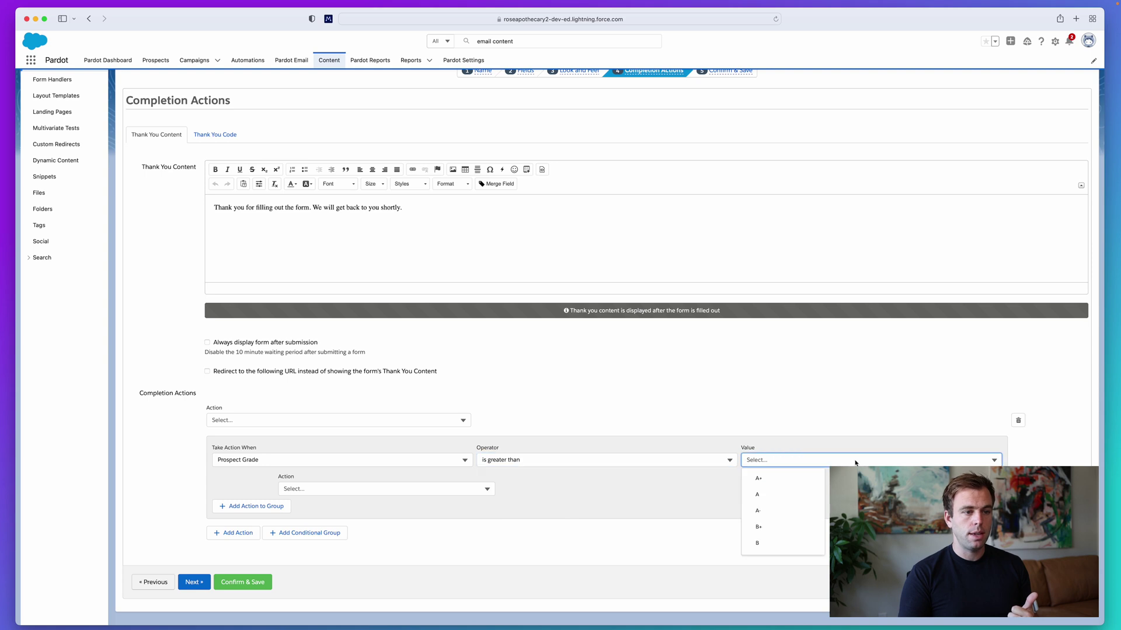
click(767, 543)
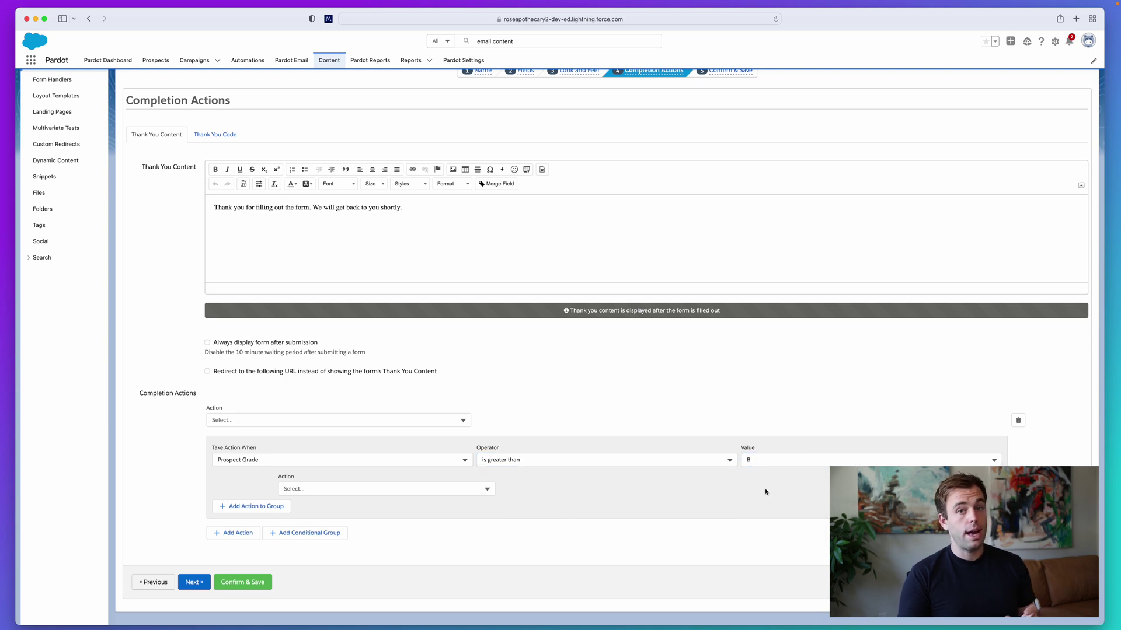
- Make the group's first action Assign to user, choosing the user to assign
click(388, 489)
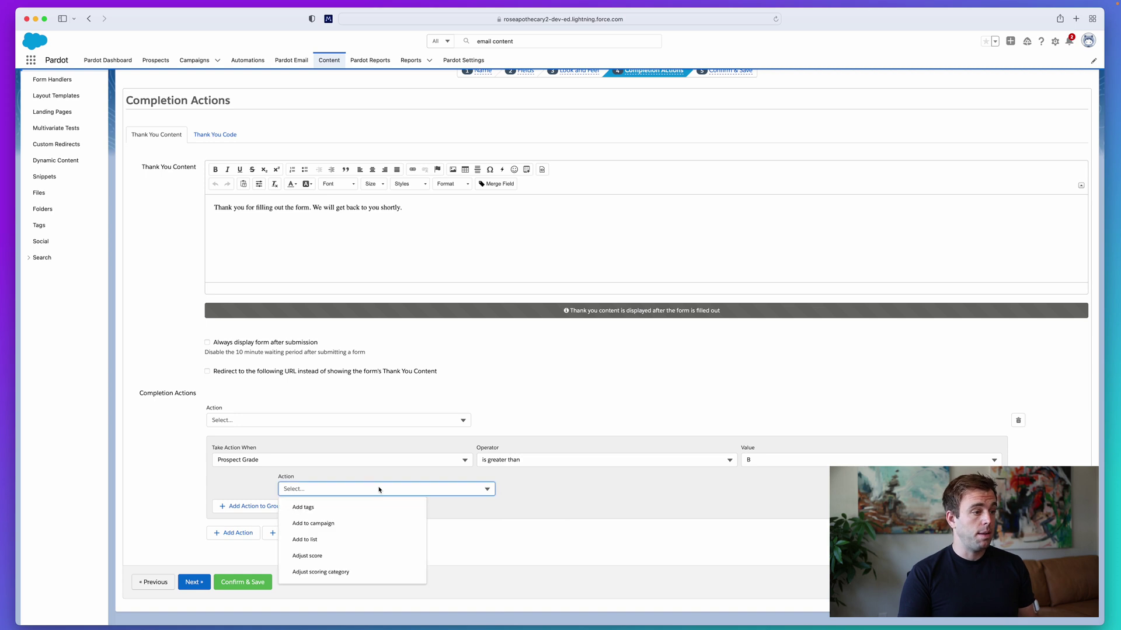
scroll(363, 525, down, 1)
scroll(361, 553, down, 2)
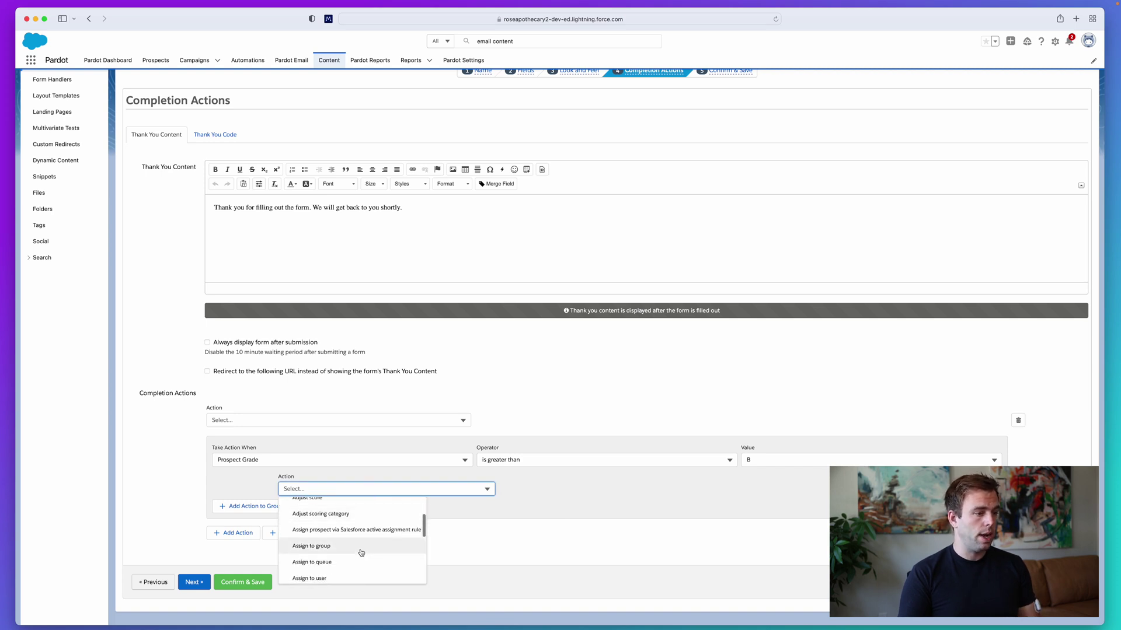
scroll(348, 564, down, 1)
click(348, 565)
click(549, 490)
click(529, 505)
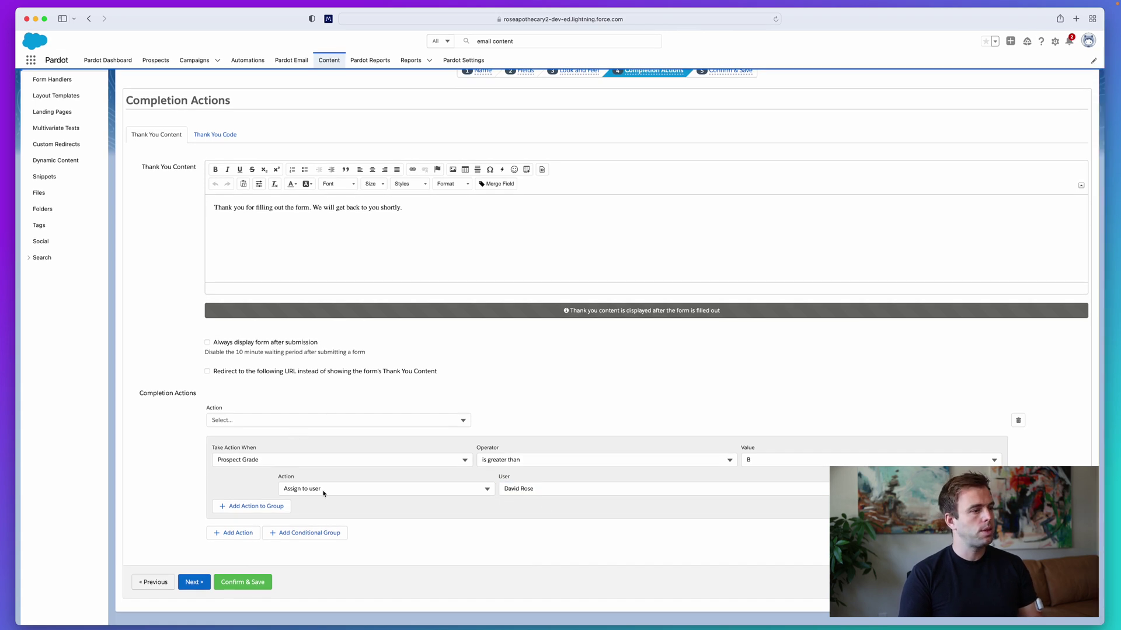
- Add a Create Salesforce task action with a subject to reach out to the interested prospect, assigned to the chosen user
click(286, 506)
click(406, 519)
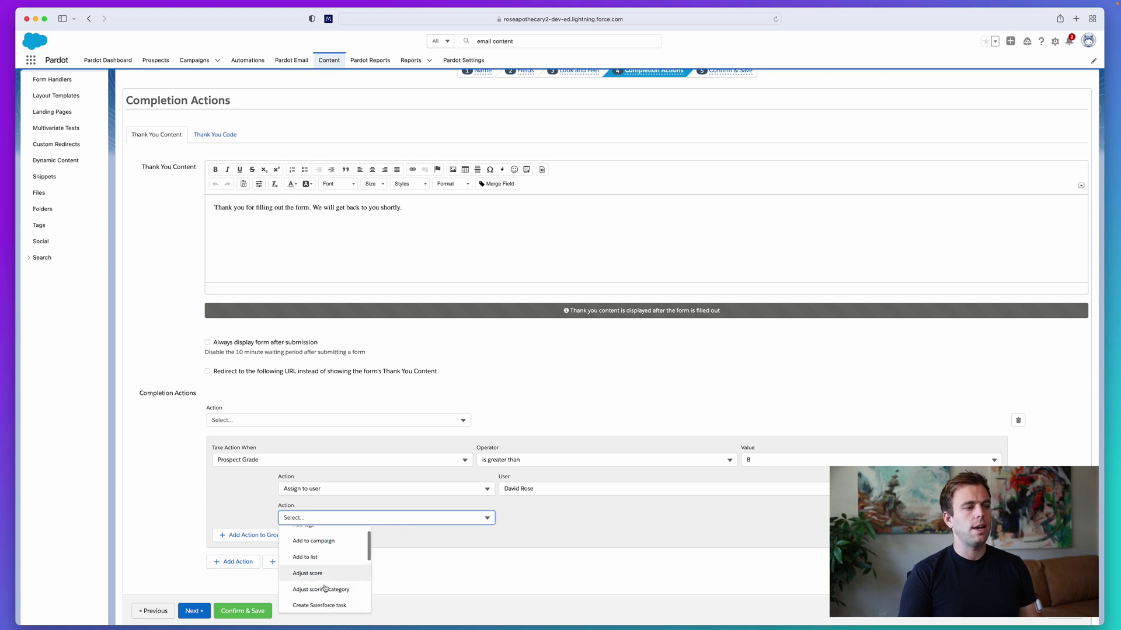
scroll(309, 591, down, 2)
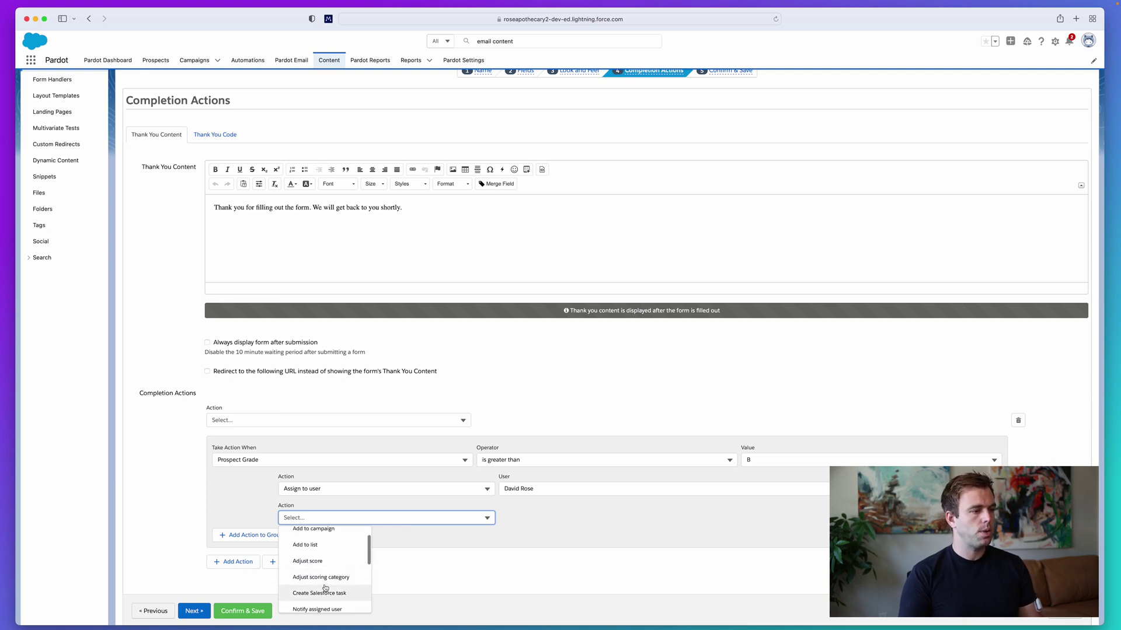
click(323, 585)
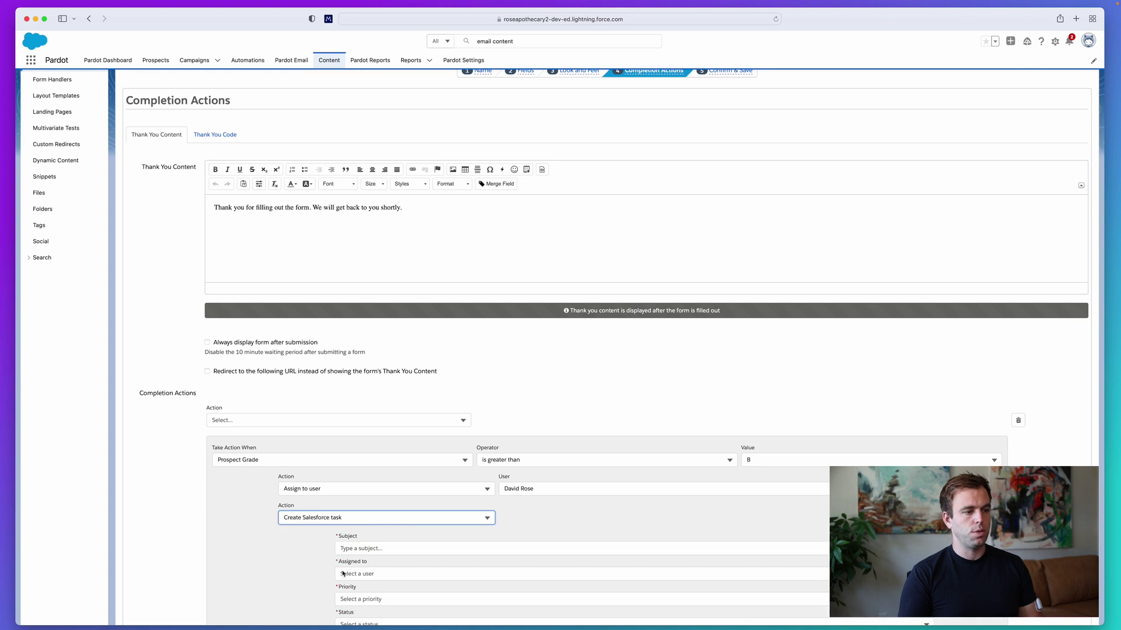
scroll(496, 540, down, 3)
click(380, 423)
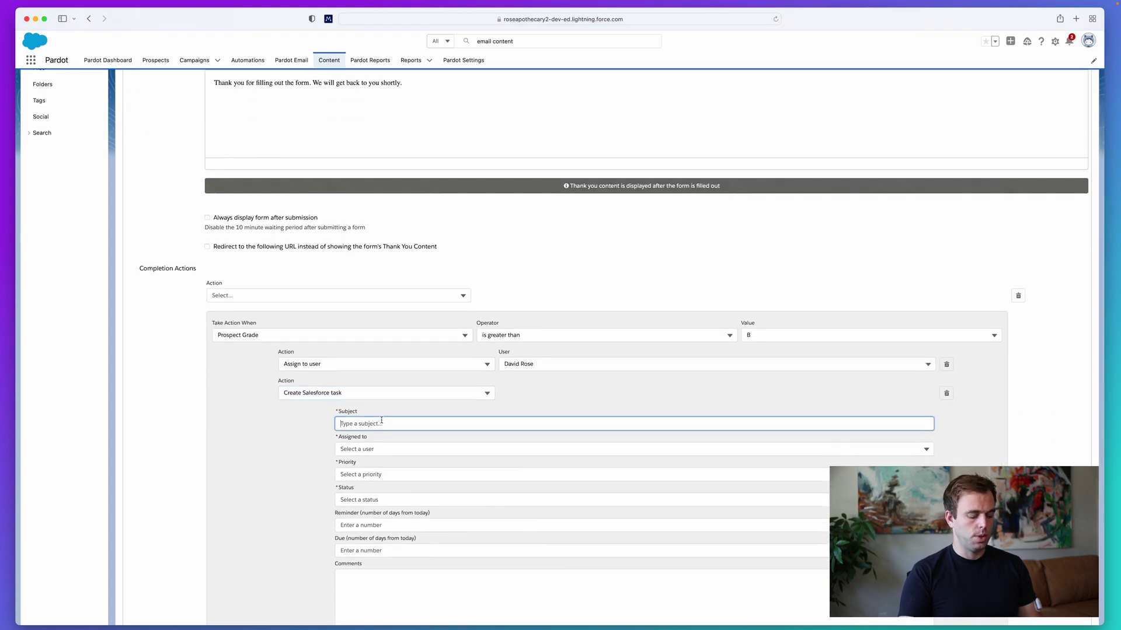
text(Reachout)
key(BackSpace)
text(out )
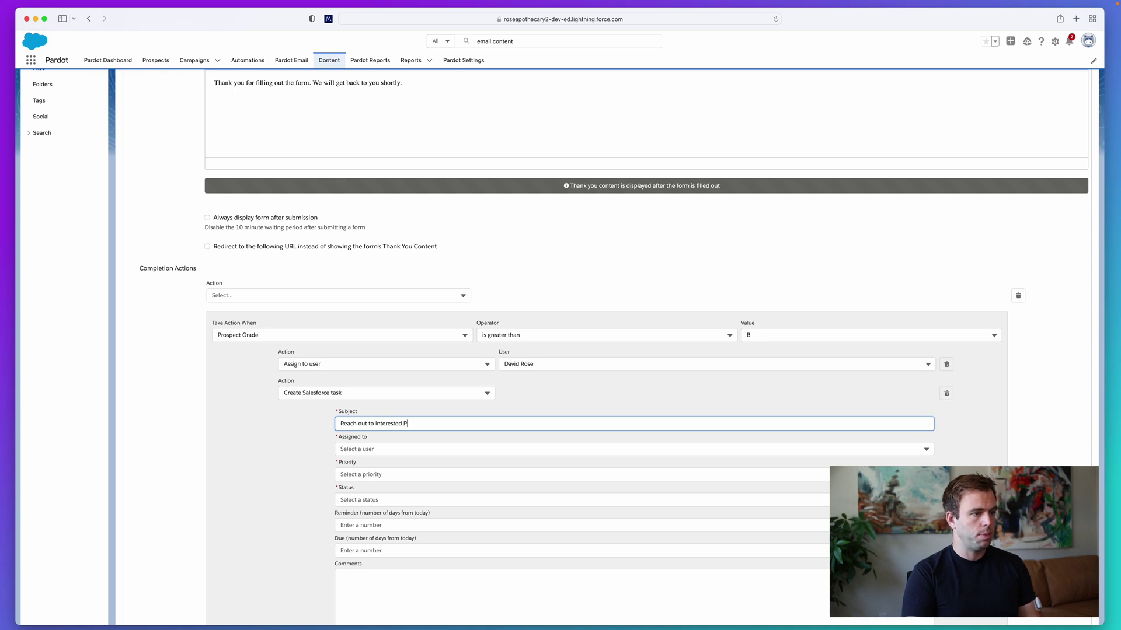
text(to interested P)
key(BackSpace)
text(prospect)
click(356, 449)
click(350, 484)
- Set the task to High priority, Not Started status, due in 1 day, with a pasted comment
scroll(438, 517, down, 5)
click(380, 347)
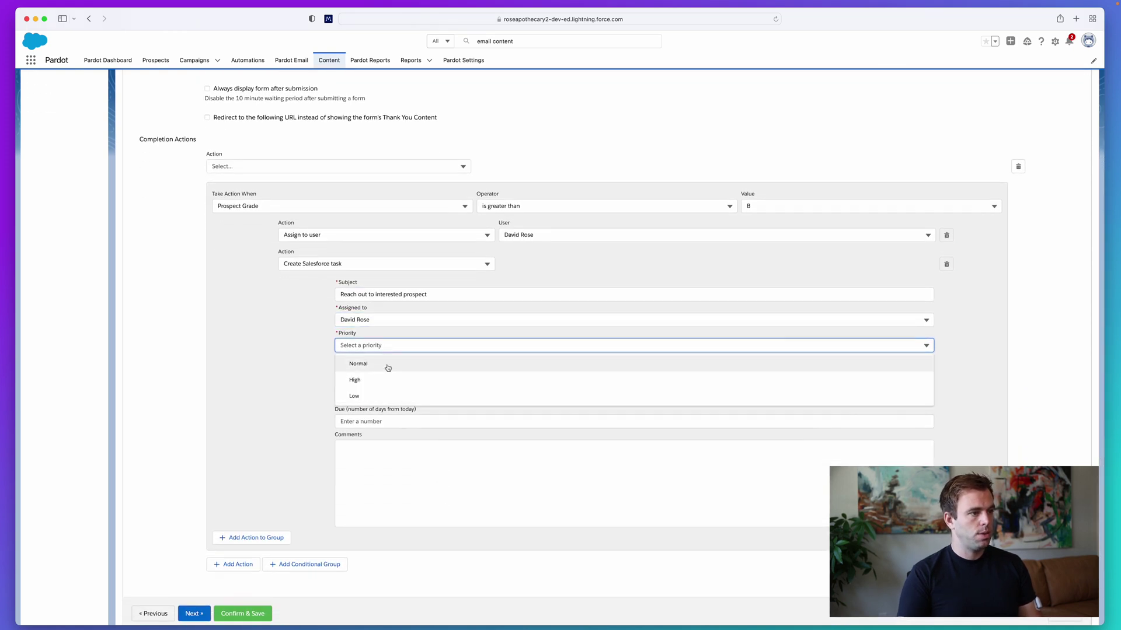
click(380, 377)
click(366, 371)
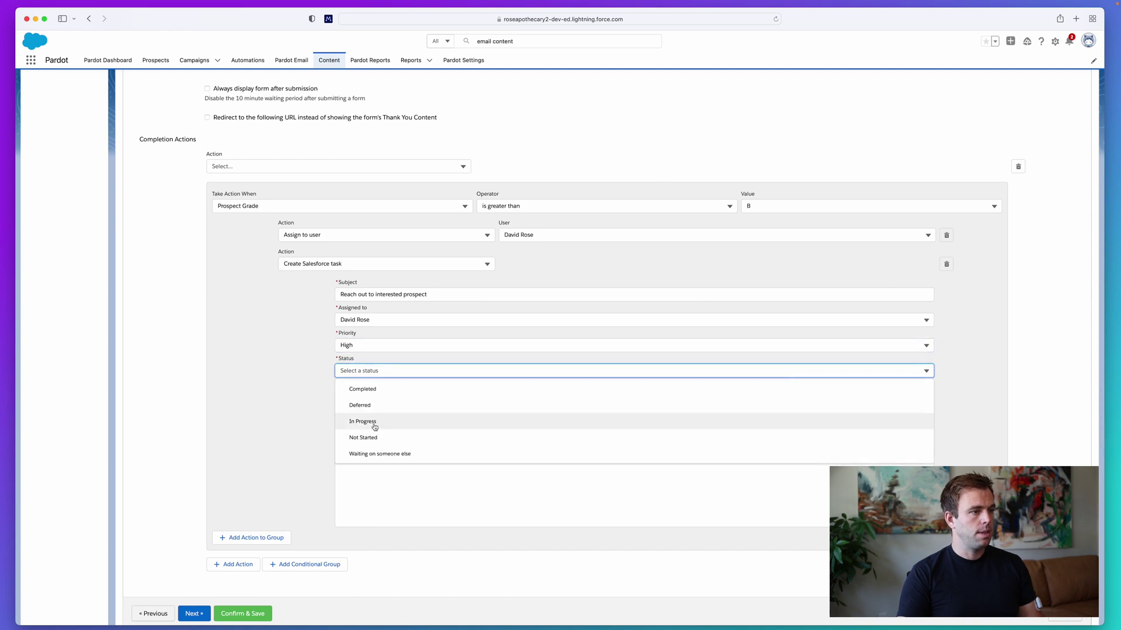
click(367, 437)
scroll(376, 393, down, 1)
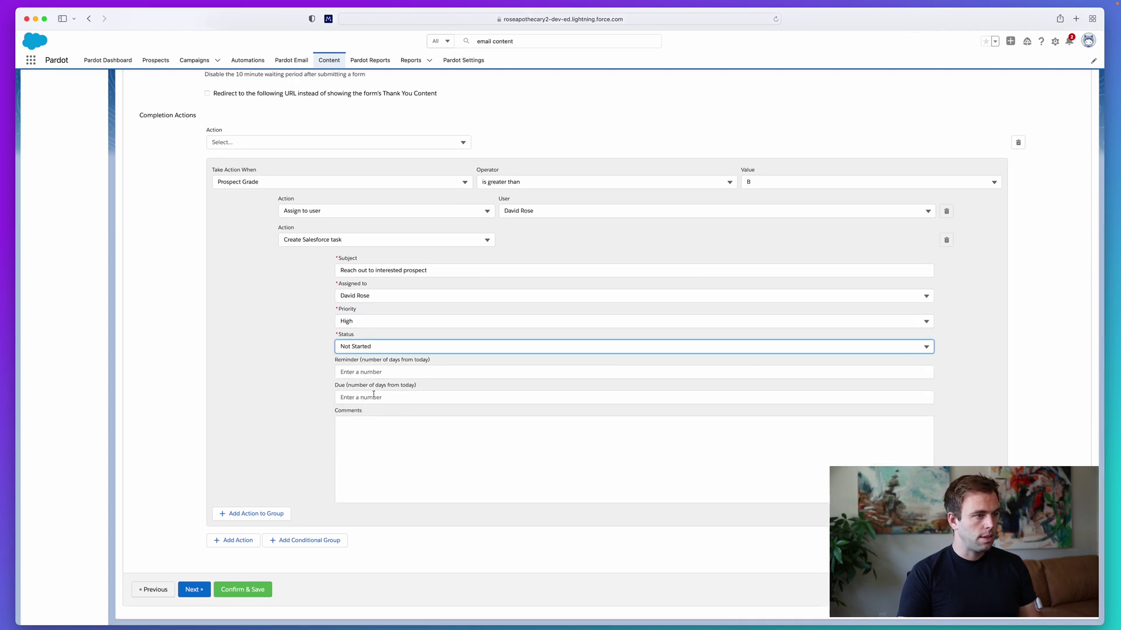
click(374, 397)
text(1)
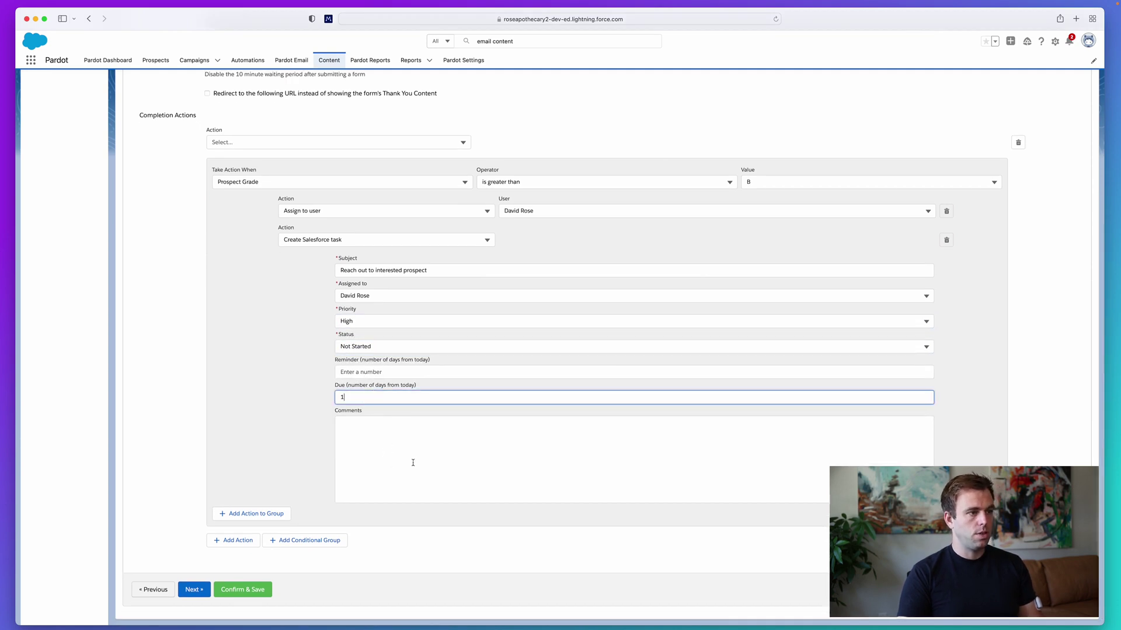
click(412, 463)
scroll(412, 463, down, 1)
text(Created by Pardot.)
scroll(291, 239, up, 2)
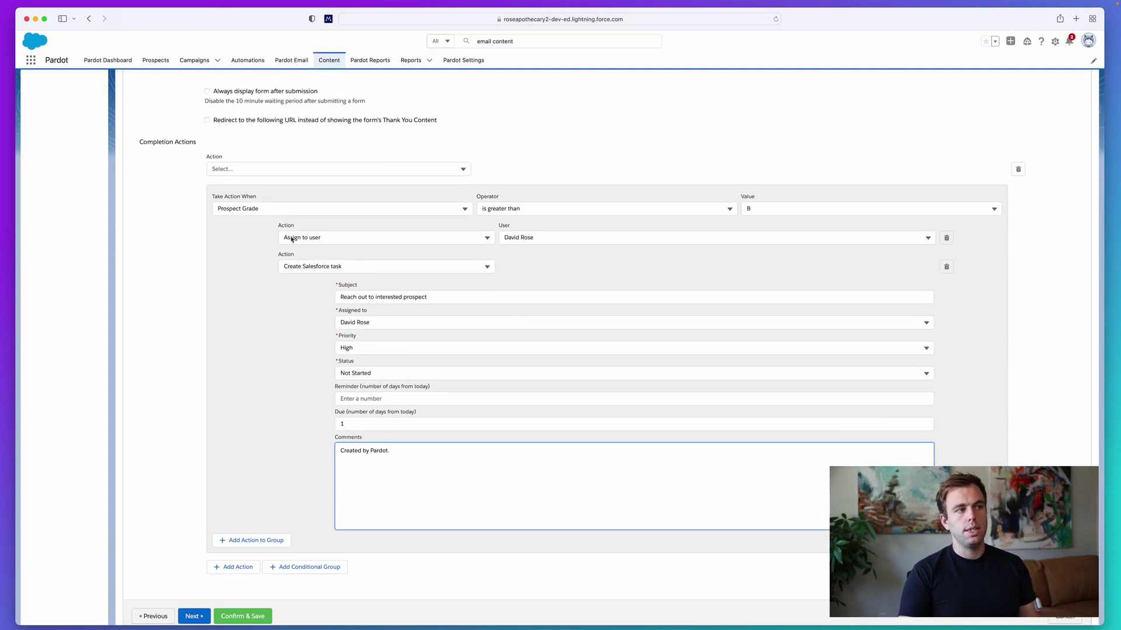
scroll(559, 369, down, 1)
scroll(426, 217, up, 1)
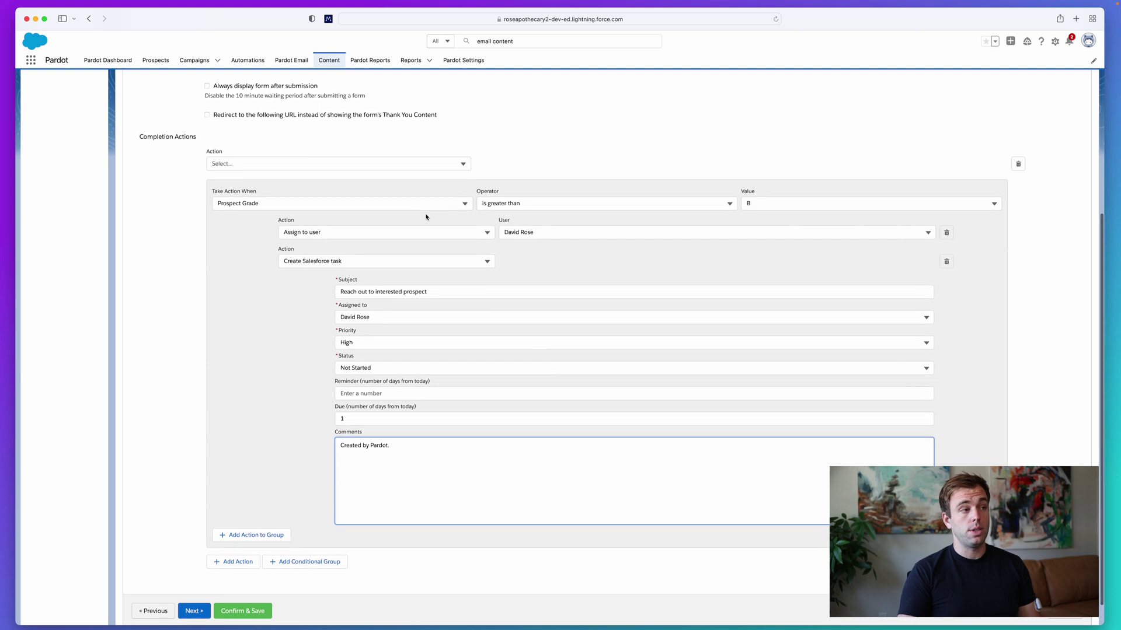
- Add a top-level Send auto responder email action; the template search shows no matches
click(345, 163)
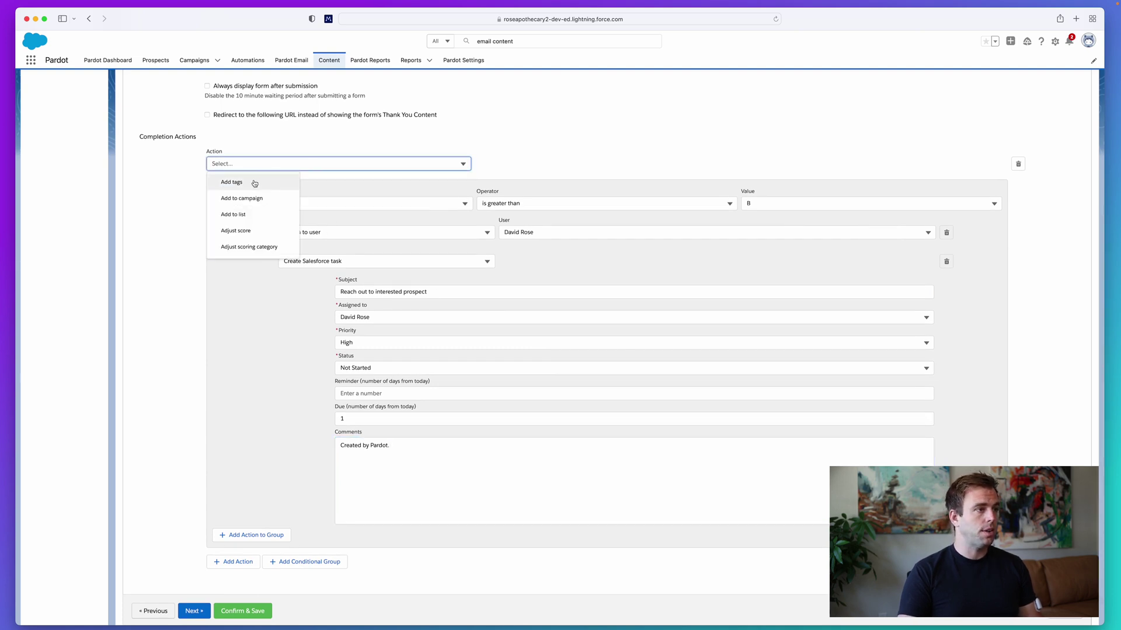
key(s)
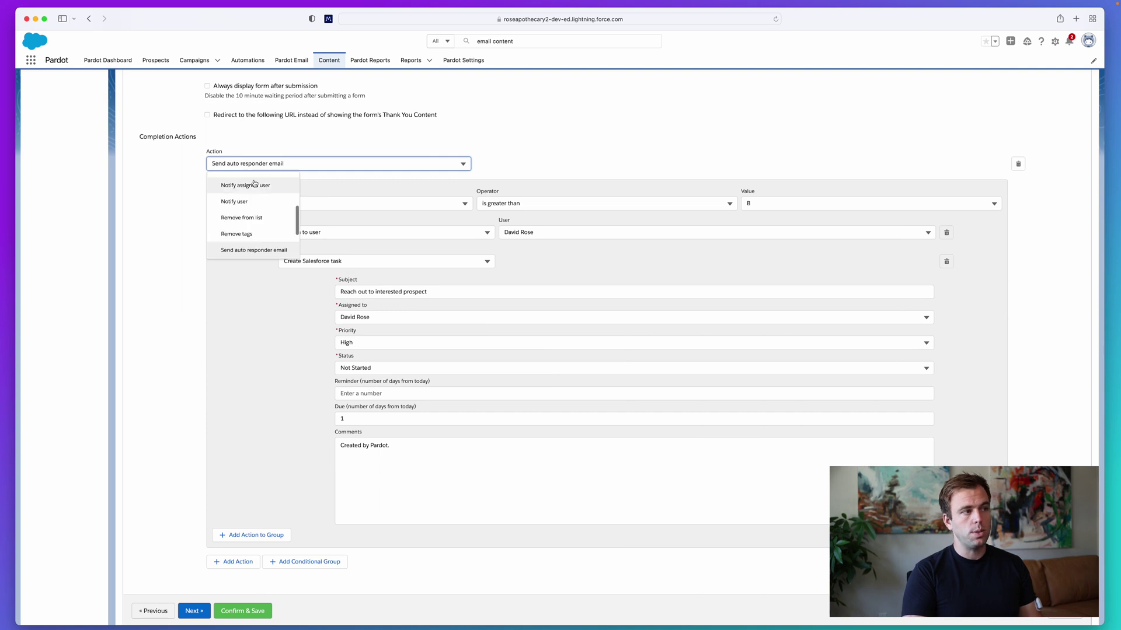
click(251, 255)
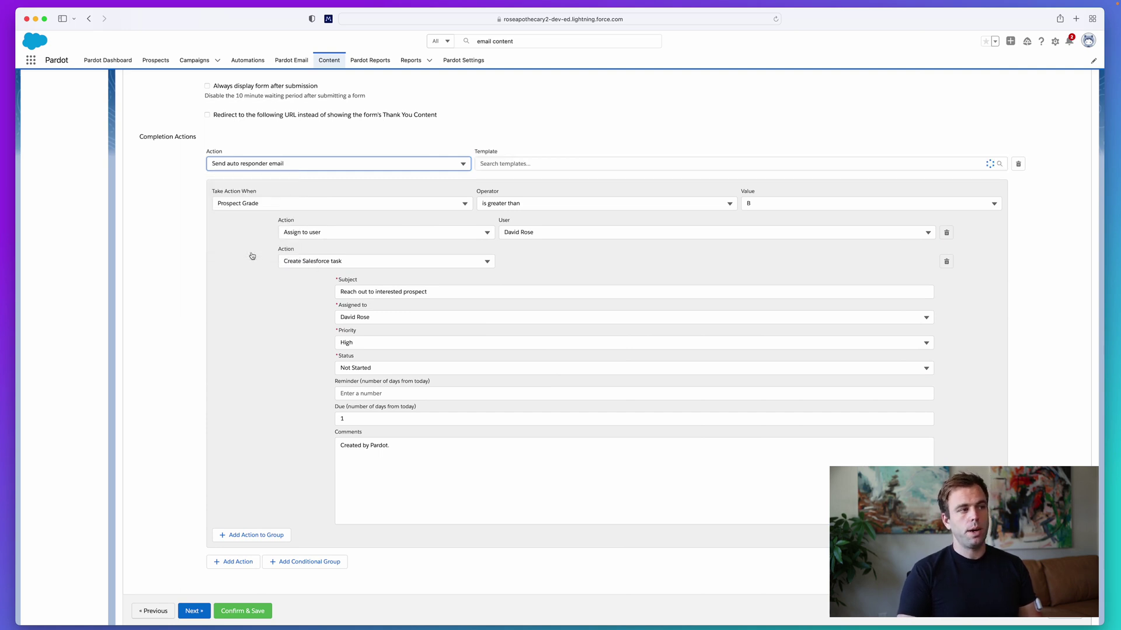
click(522, 161)
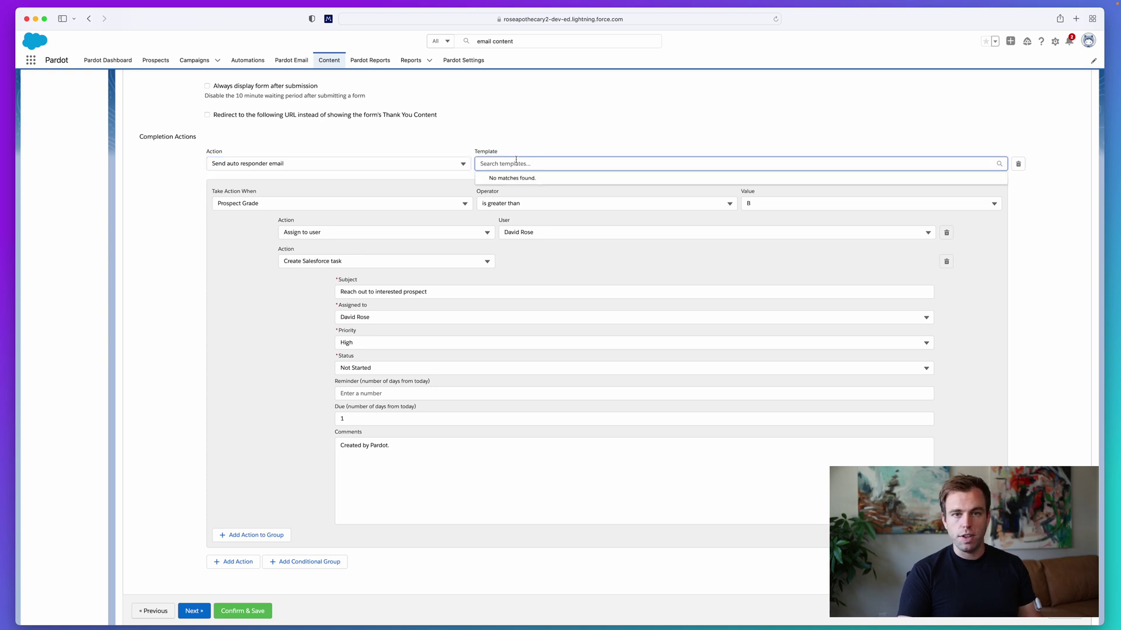
click(575, 130)
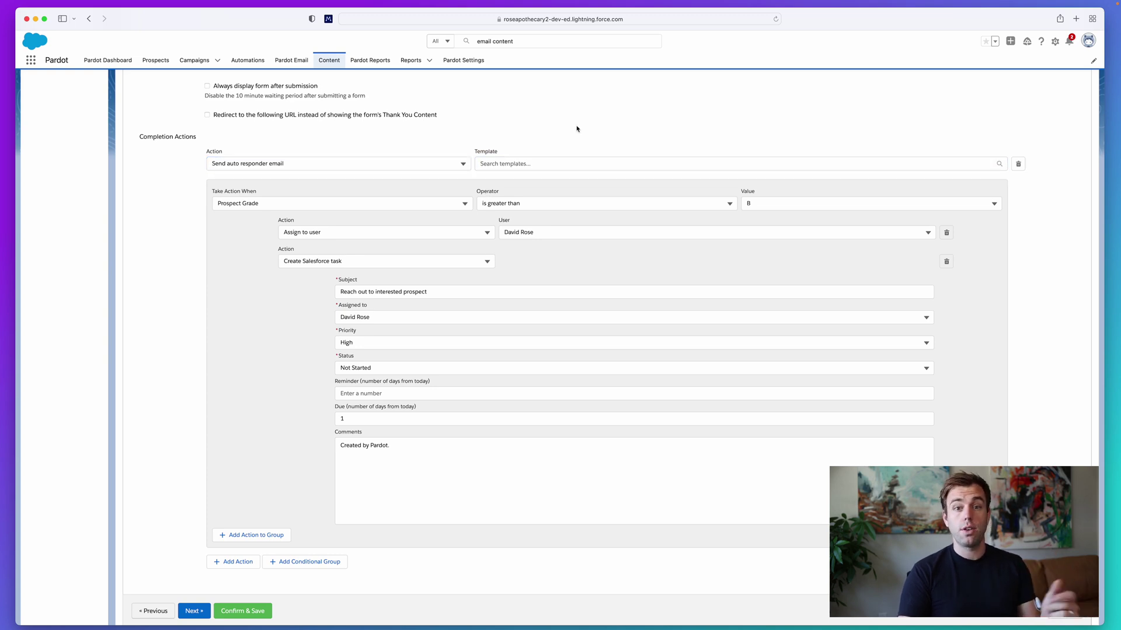
scroll(576, 129, up, 2)
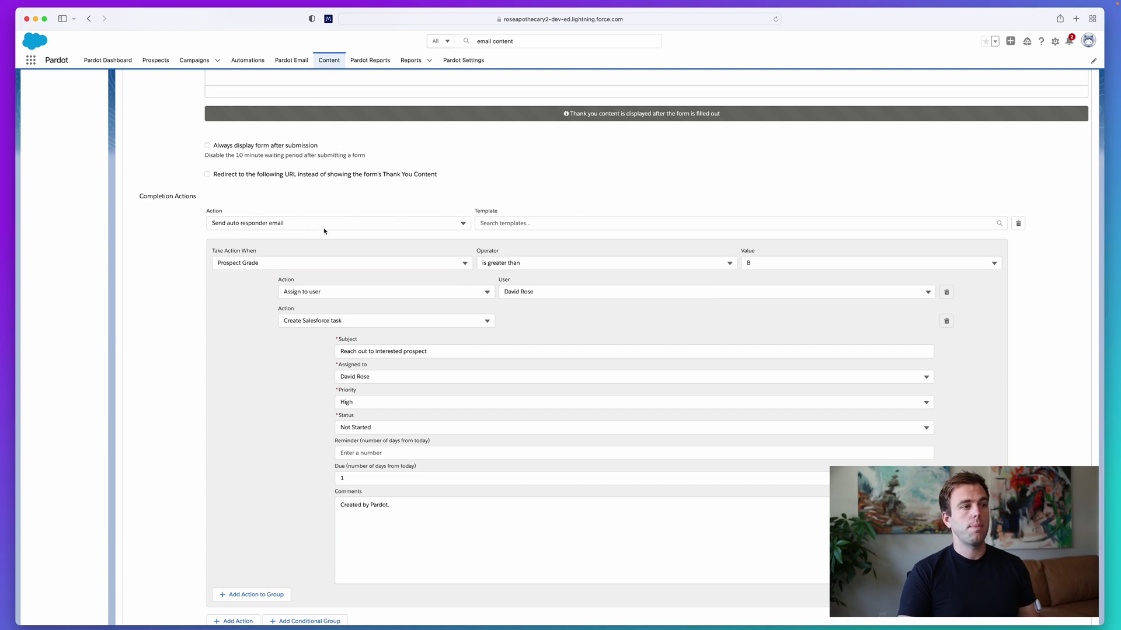
scroll(484, 300, down, 3)
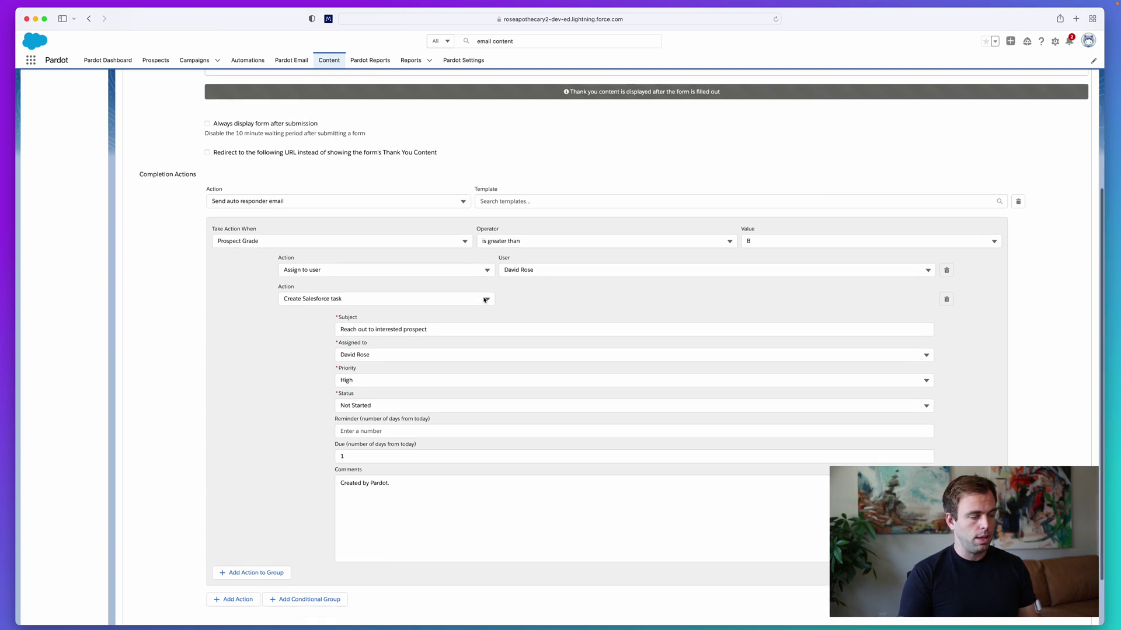